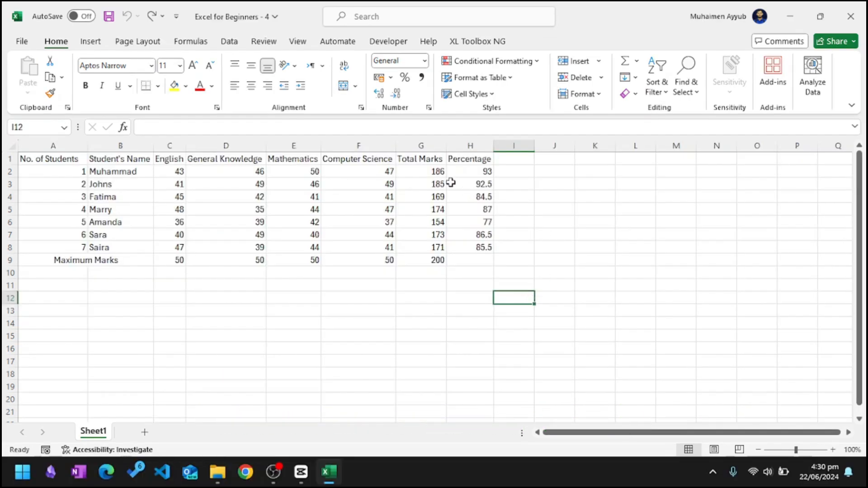
# Examine the Total Marks formula in cell G2 and the Percentage formula in cell H2.
pyautogui.click(434, 175)
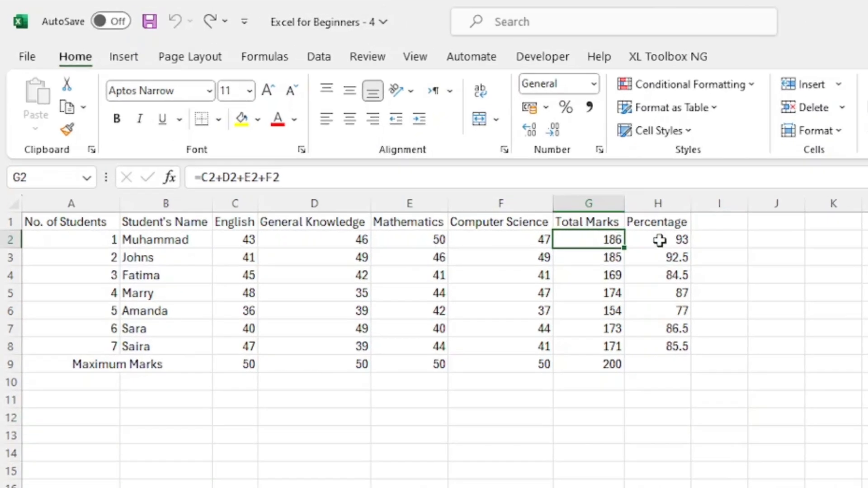
pyautogui.click(659, 240)
pyautogui.click(591, 240)
pyautogui.click(644, 241)
pyautogui.moveTo(333, 176); pyautogui.dragTo(194, 176)
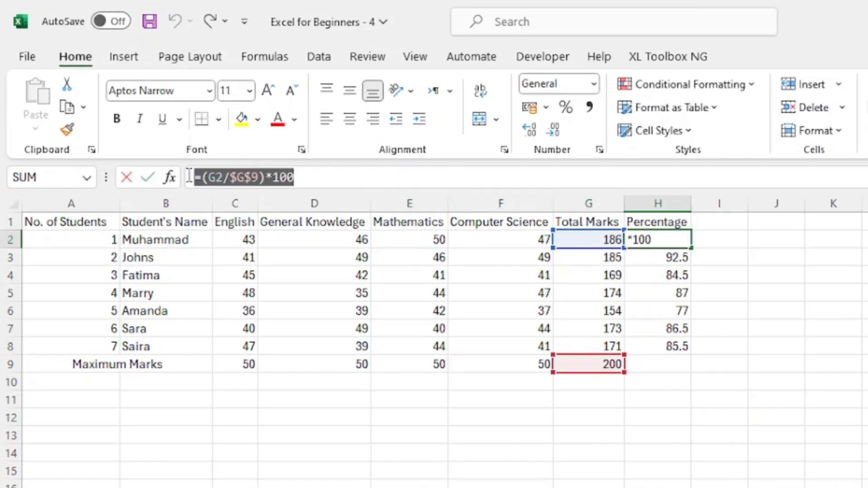
pyautogui.click(746, 279)
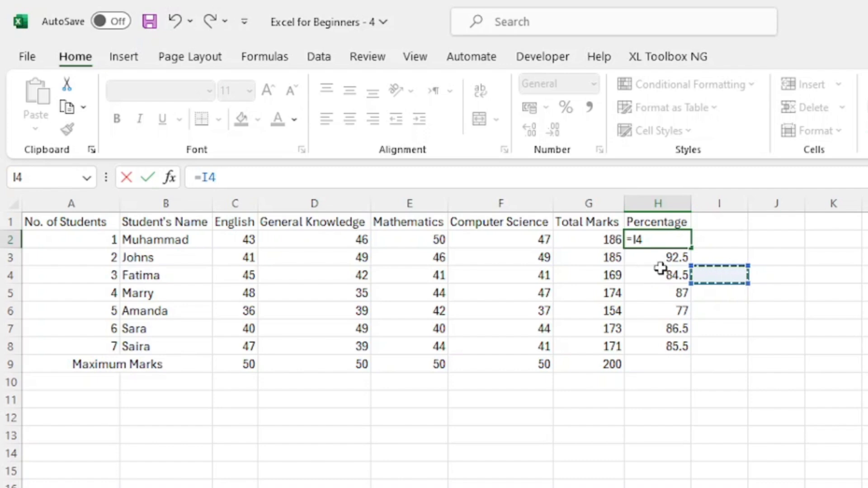
pyautogui.press('Escape')
# Clear the contents of the Total Marks and Percentage cells in the range G2:H9.
pyautogui.moveTo(612, 240); pyautogui.dragTo(691, 362)
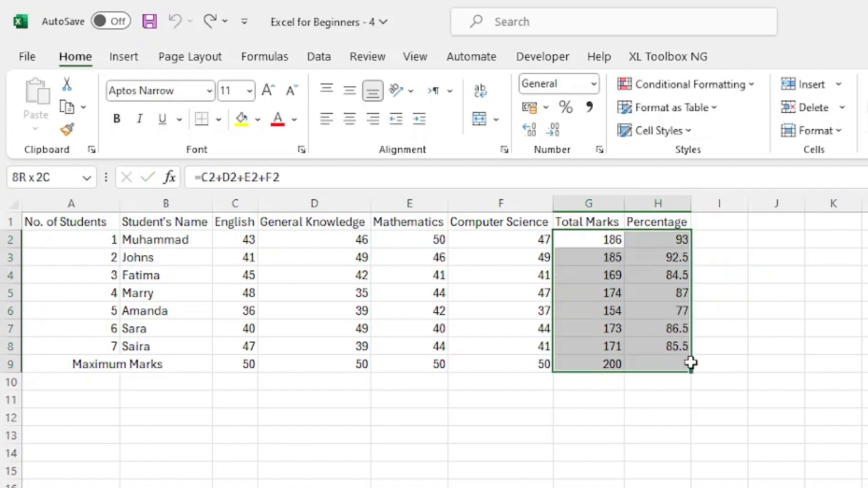
pyautogui.press('Delete')
pyautogui.click(776, 274)
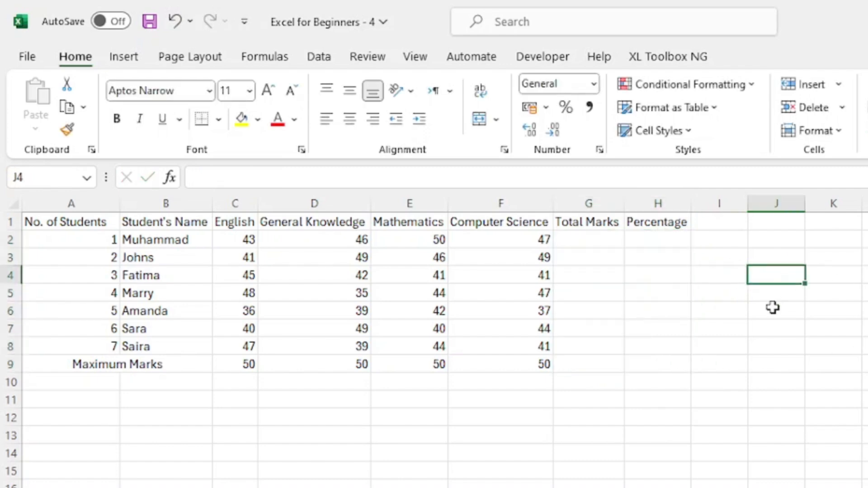
# Try to enter the bare formula =sum in cell G2 after browsing the suggested functions.
pyautogui.click(591, 239)
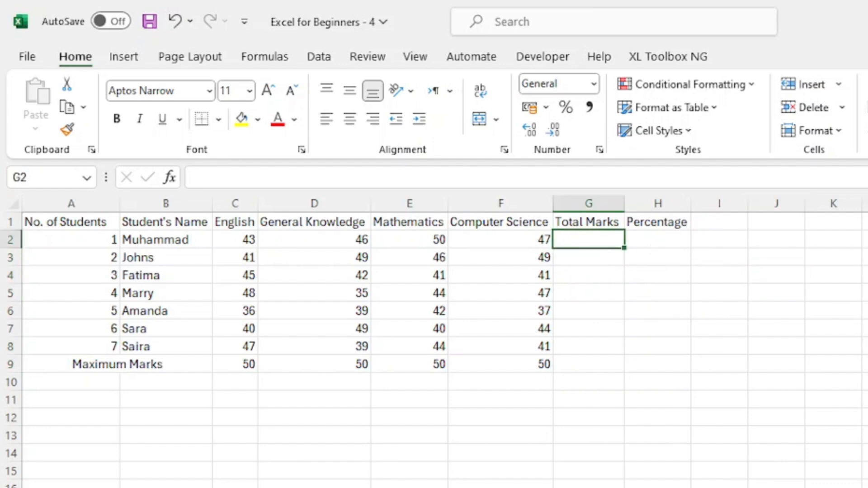
pyautogui.write('=')
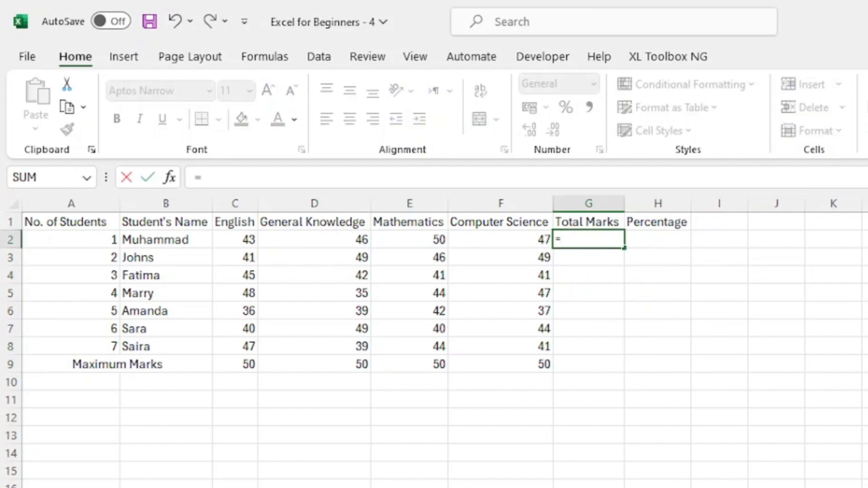
pyautogui.write('sum')
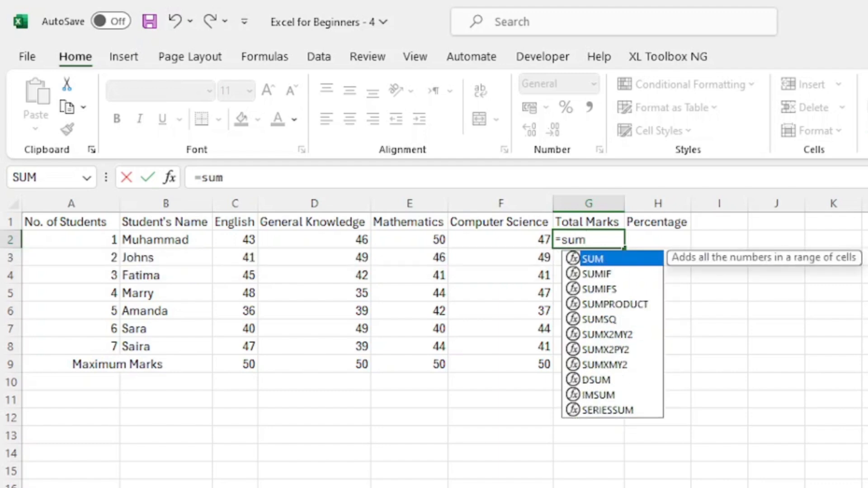
pyautogui.press('Down')
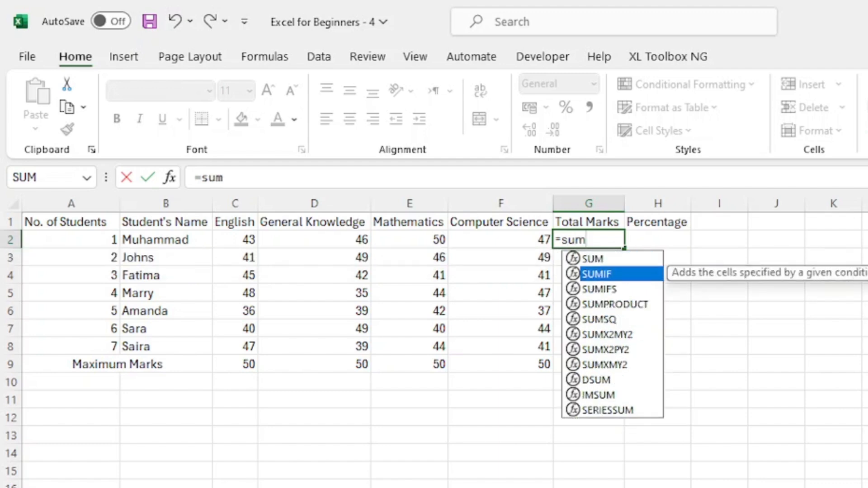
pyautogui.press('Down')
pyautogui.press('Down')
pyautogui.press('Down')
pyautogui.press('Down')
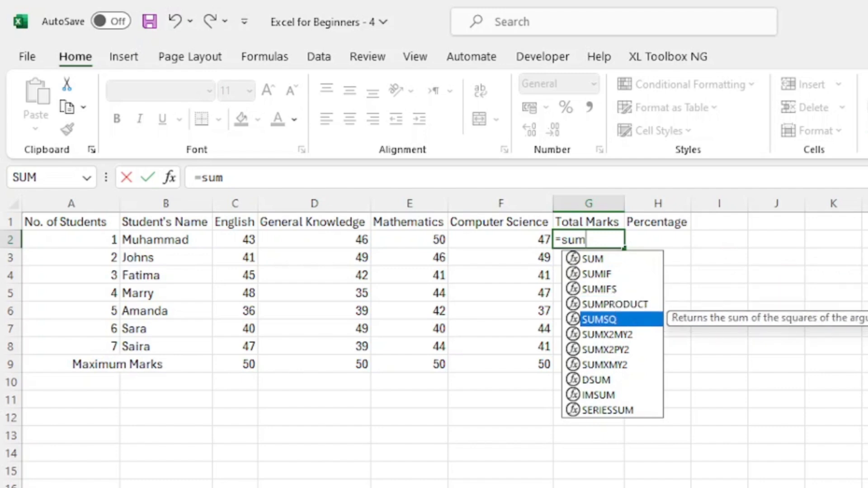
pyautogui.press('Up')
pyautogui.press('Up')
pyautogui.press('Up')
pyautogui.press('Up')
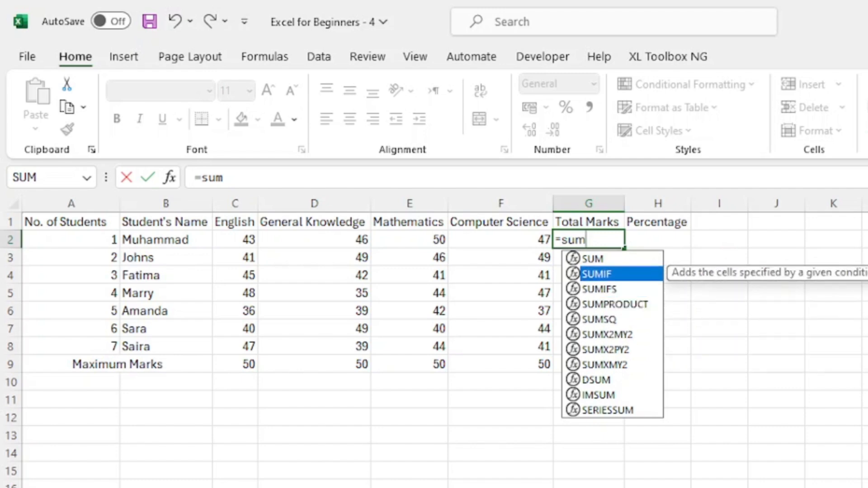
pyautogui.press('Up')
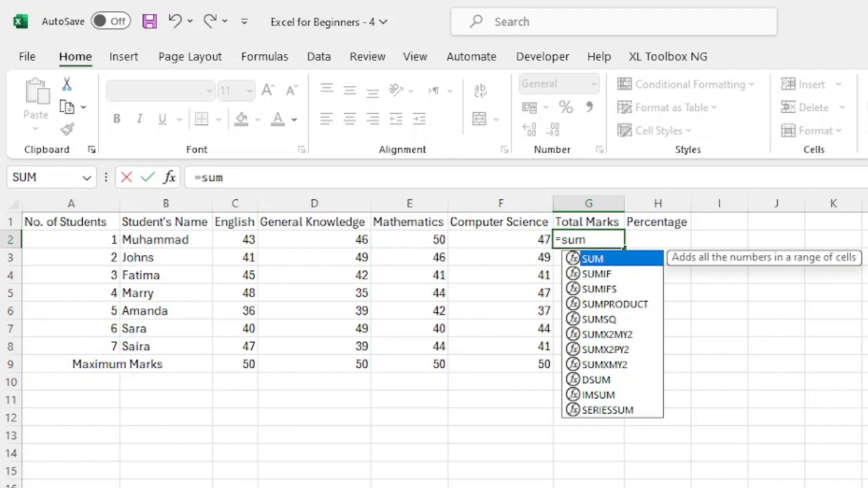
pyautogui.press('Return')
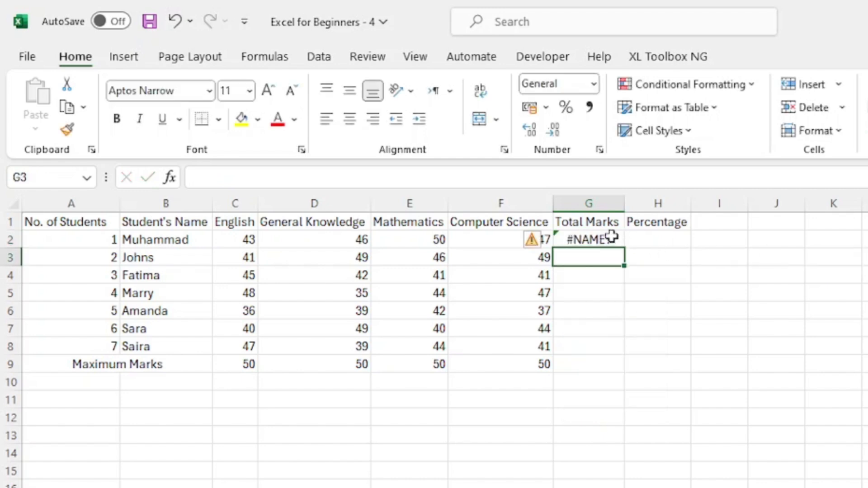
# View the error options for cell G2 and delete its incomplete formula.
pyautogui.click(605, 239)
pyautogui.click(536, 239)
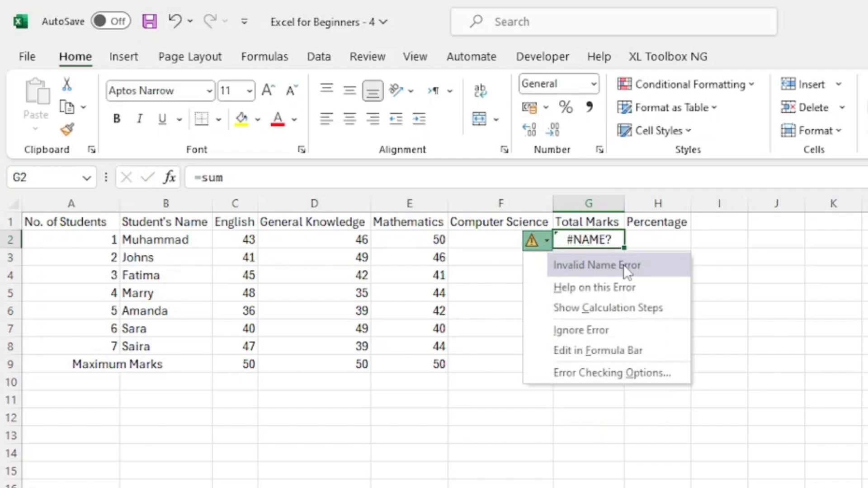
pyautogui.press('Escape')
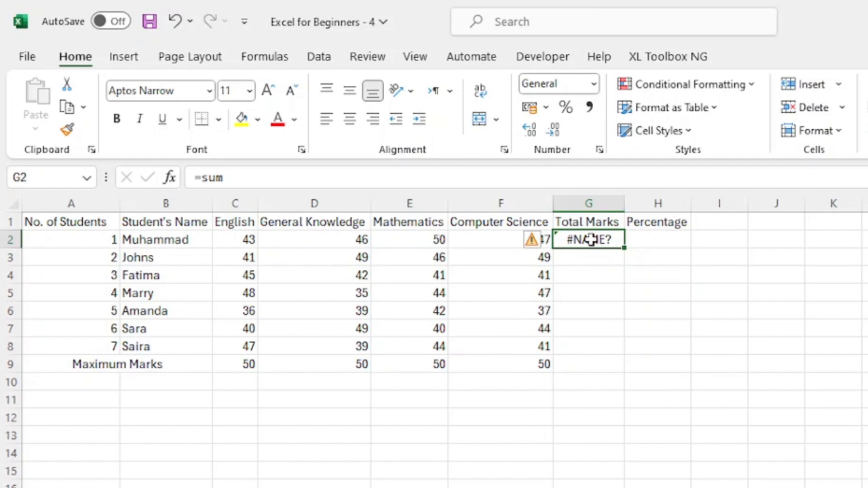
pyautogui.press('Delete')
# Total the first student's marks in cell G2 with the SUM function, picking the range C2:F2 on the sheet.
pyautogui.write('=')
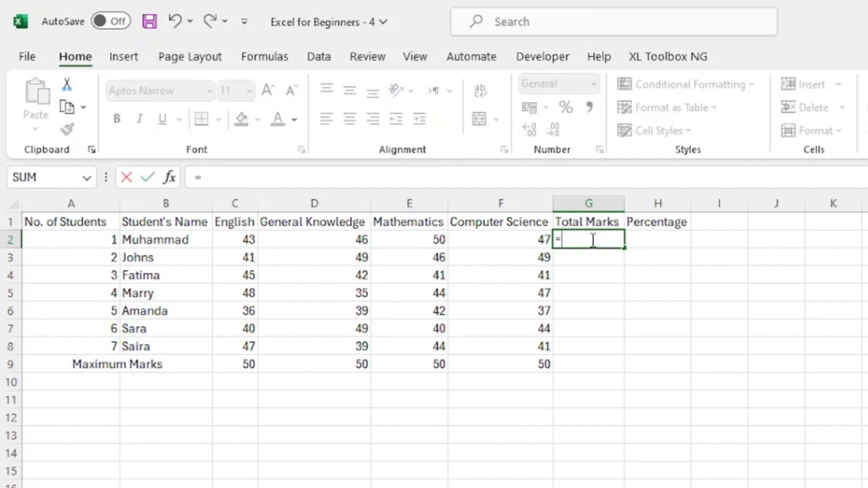
pyautogui.write('sum')
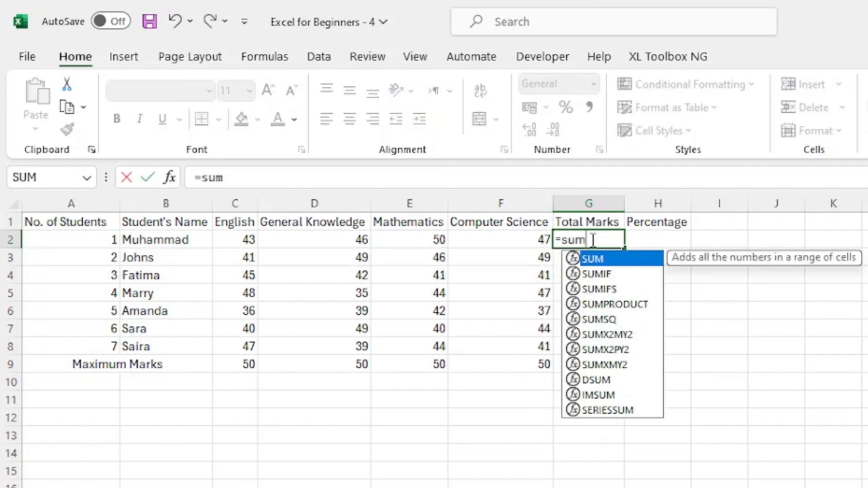
pyautogui.press('Down')
pyautogui.press('Down')
pyautogui.press('Down')
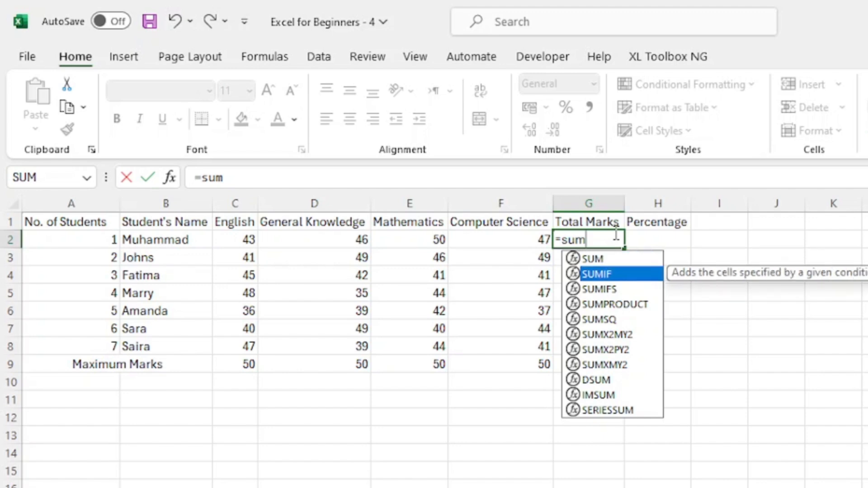
pyautogui.press('Up')
pyautogui.press('Up')
pyautogui.press('Up')
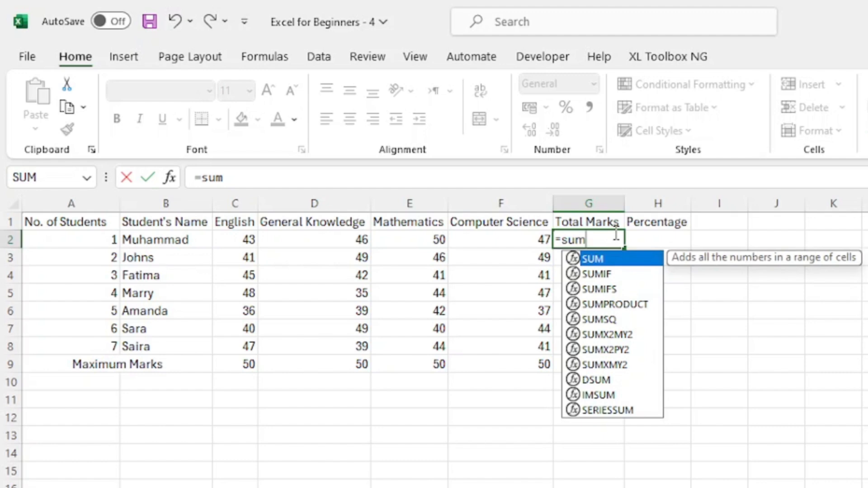
pyautogui.press('Tab')
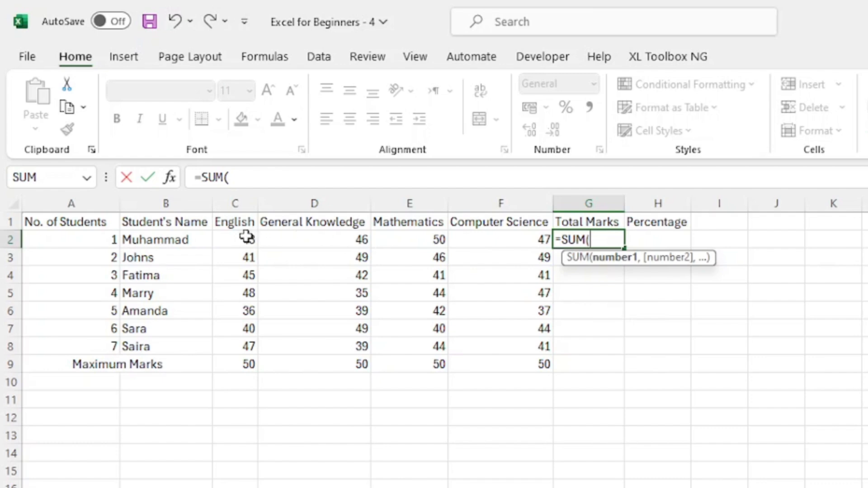
pyautogui.moveTo(239, 240); pyautogui.dragTo(485, 241)
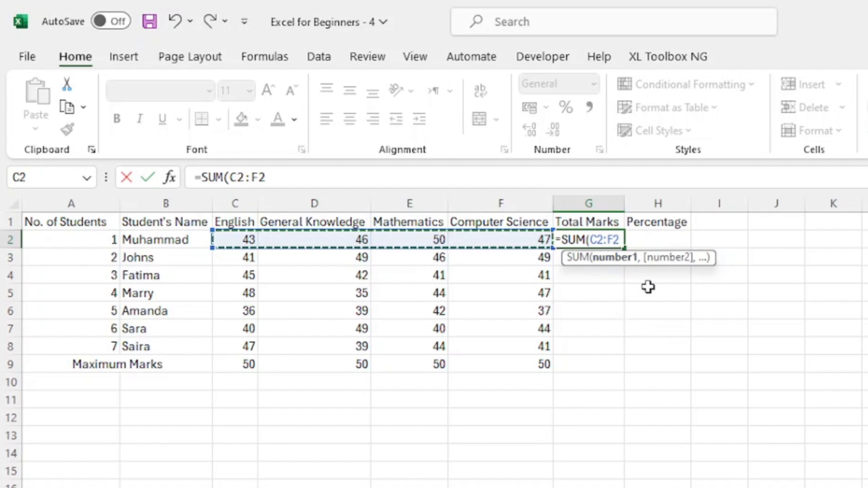
pyautogui.press('Return')
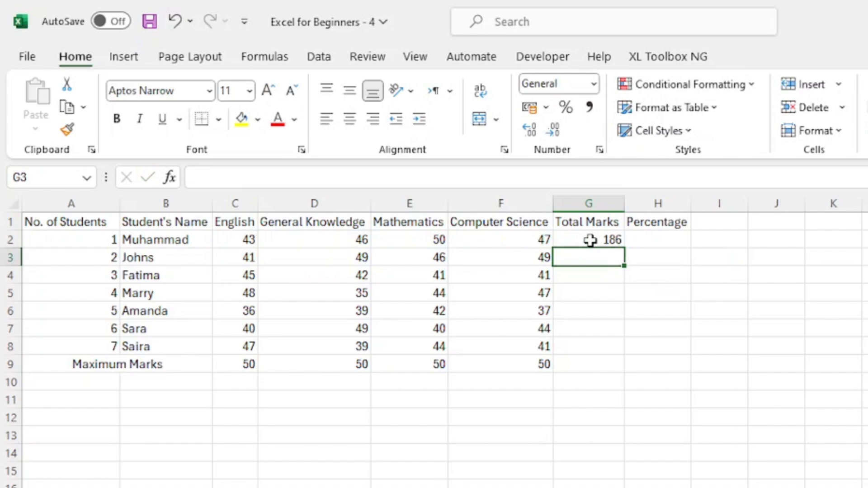
# Re-enter the SUM formula in cell G2, writing out the cell range c2:f2 manually.
pyautogui.click(589, 239)
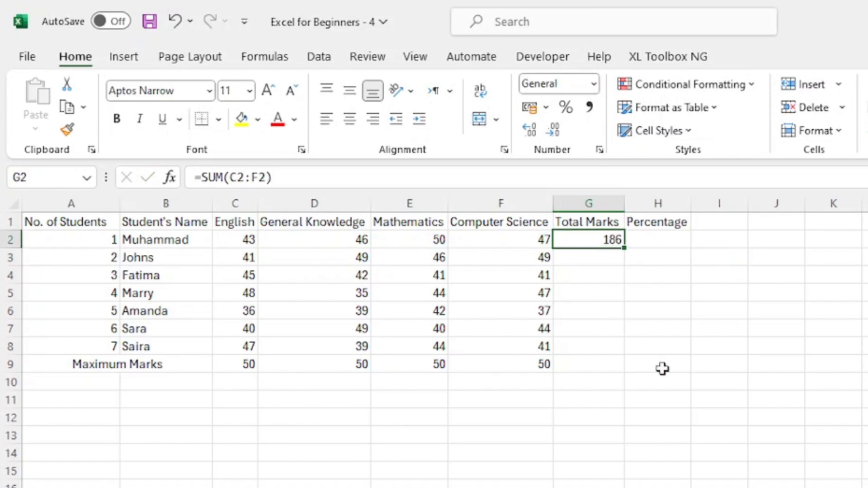
pyautogui.write('=')
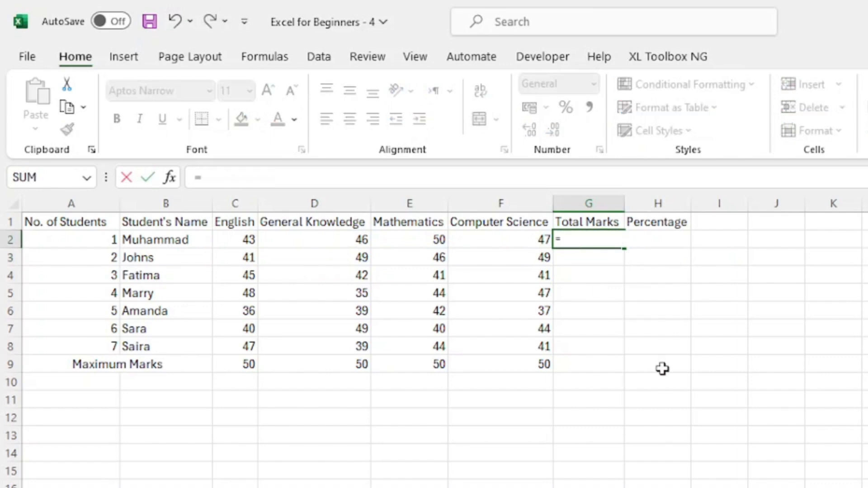
pyautogui.write('sum')
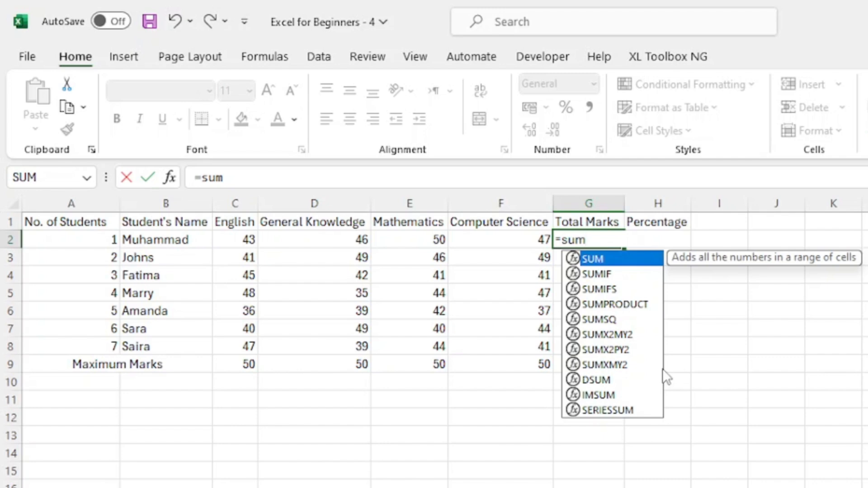
pyautogui.press('Tab')
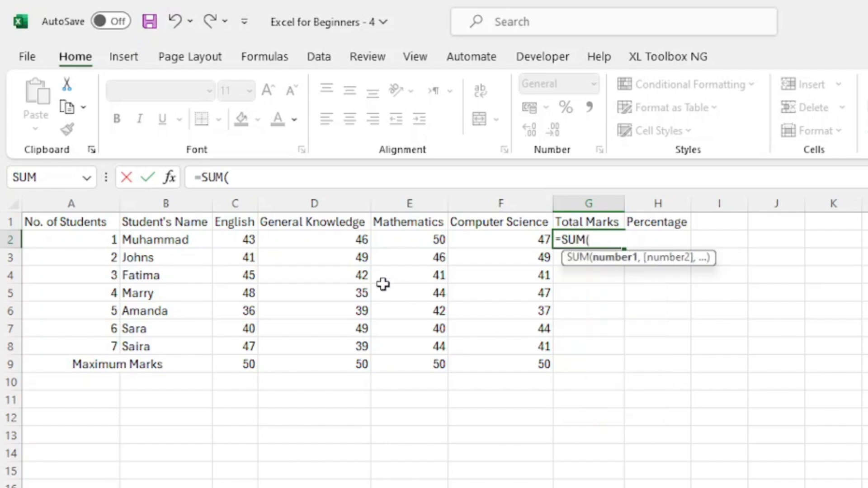
pyautogui.write('c2')
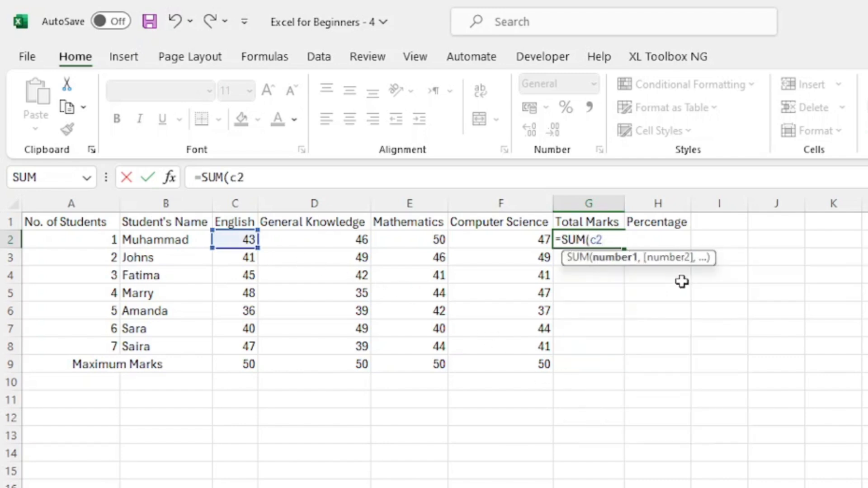
pyautogui.write(':f2')
pyautogui.press('Return')
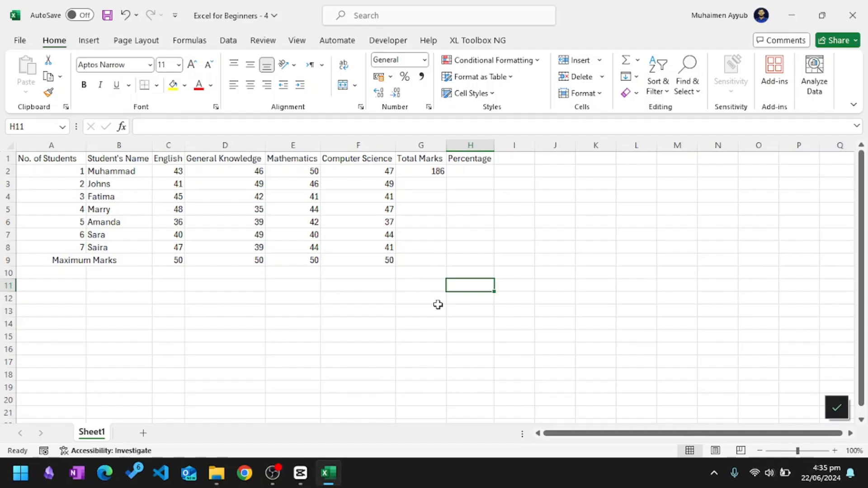
# Total the second student's marks in cell G3 using AutoSum over the range C3:F3.
pyautogui.click(432, 228)
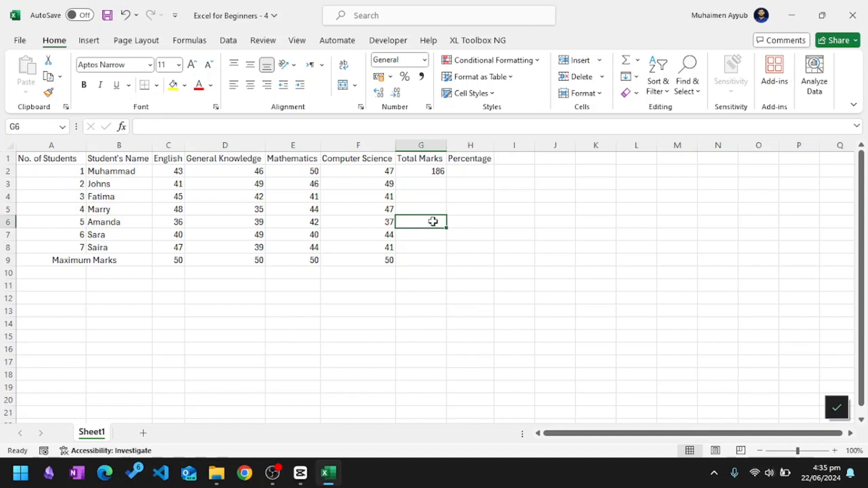
pyautogui.click(429, 188)
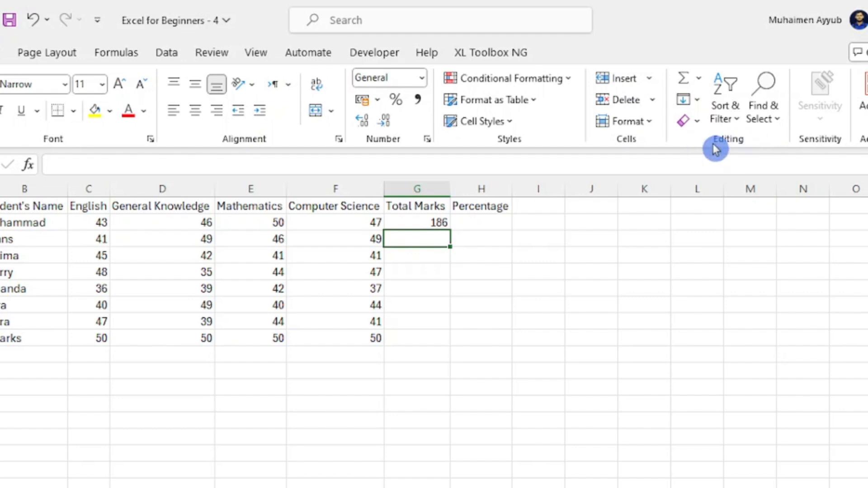
pyautogui.click(686, 80)
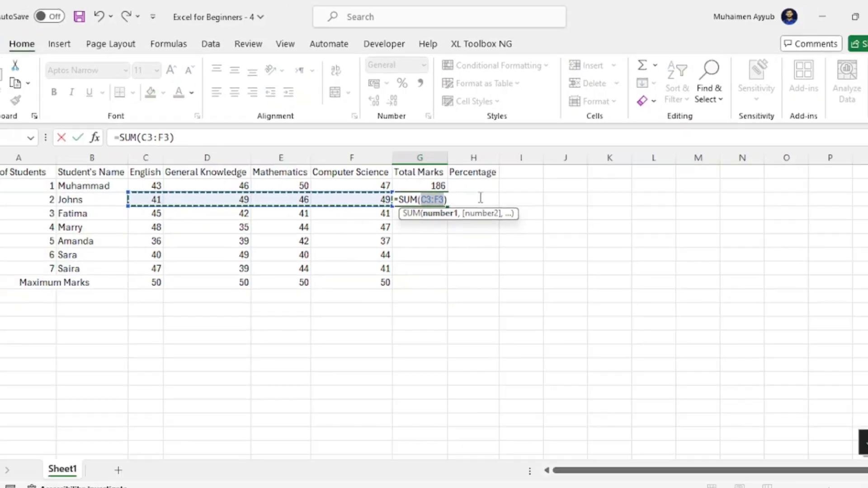
pyautogui.press('Return')
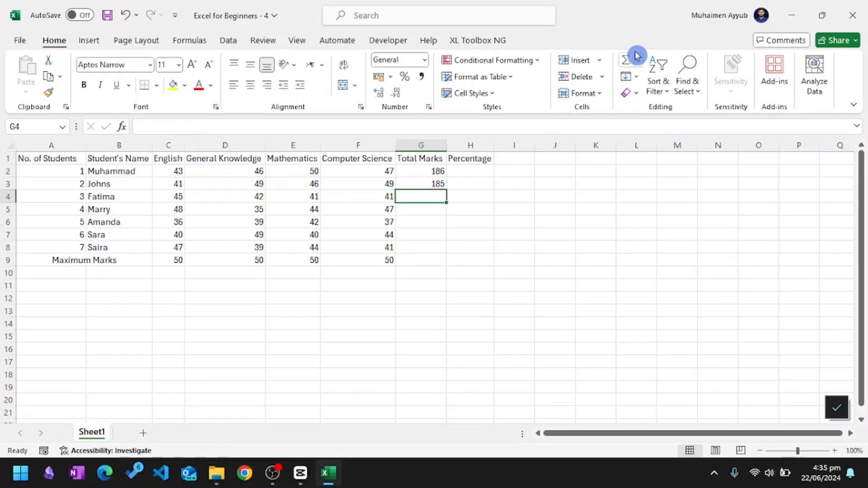
# View the AutoSum function options and compare the SUM formulas in cells G2 and G3.
pyautogui.click(637, 62)
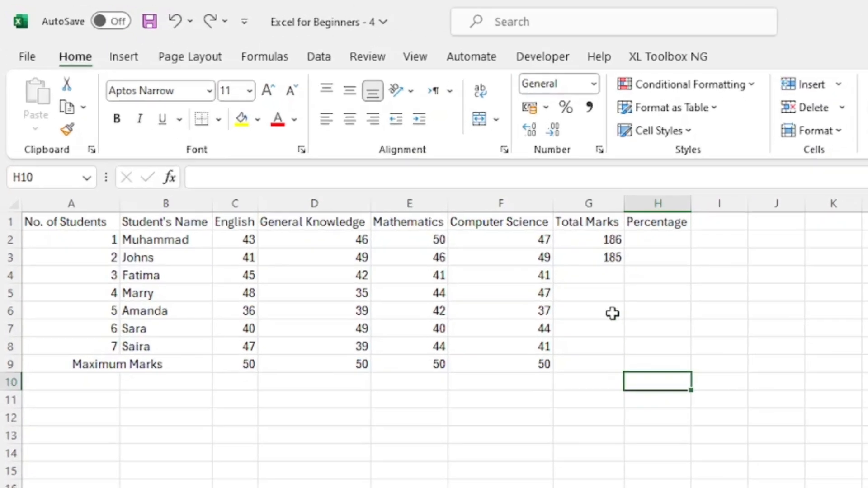
pyautogui.click(437, 171)
pyautogui.moveTo(276, 177); pyautogui.dragTo(174, 179)
pyautogui.press('Escape')
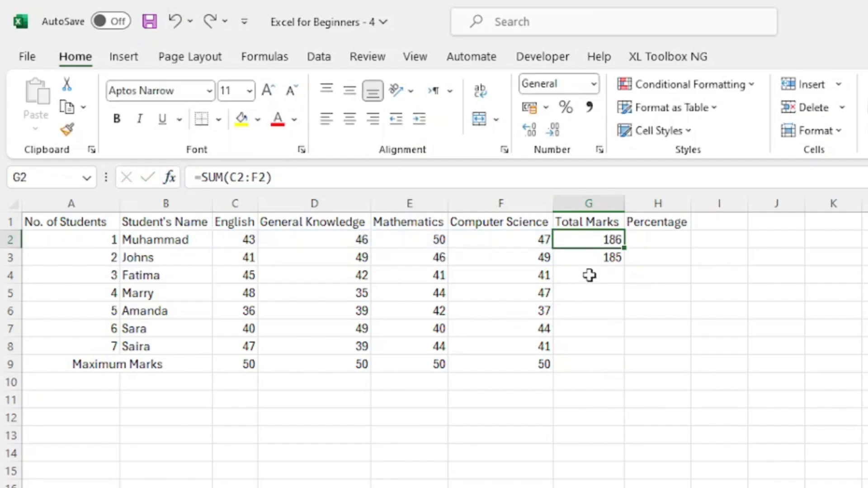
pyautogui.click(597, 257)
pyautogui.click(266, 178)
pyautogui.moveTo(238, 179); pyautogui.dragTo(184, 179)
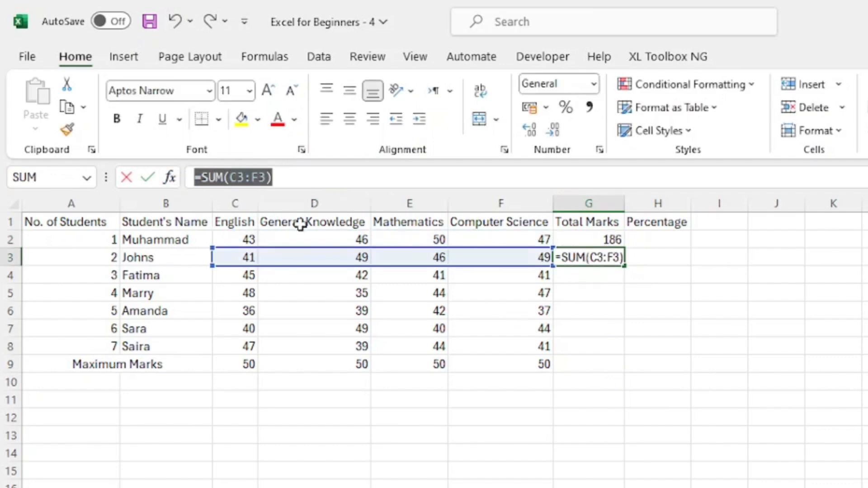
# Fill the SUM formula from cell G3 down through the Maximum Marks row in G9.
pyautogui.press('Escape')
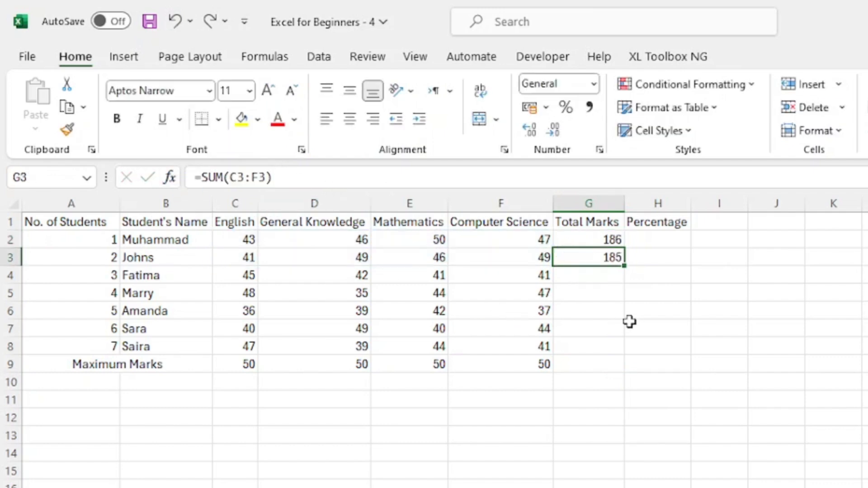
pyautogui.click(588, 289)
pyautogui.click(596, 258)
pyautogui.moveTo(623, 267); pyautogui.dragTo(622, 355)
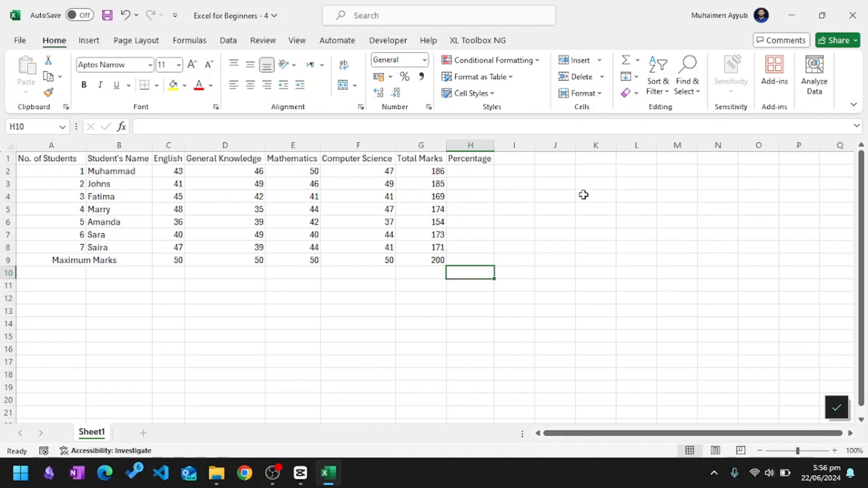
# Calculate the first student's percentage in cell H2 with the formula =G2/G9.
pyautogui.click(482, 171)
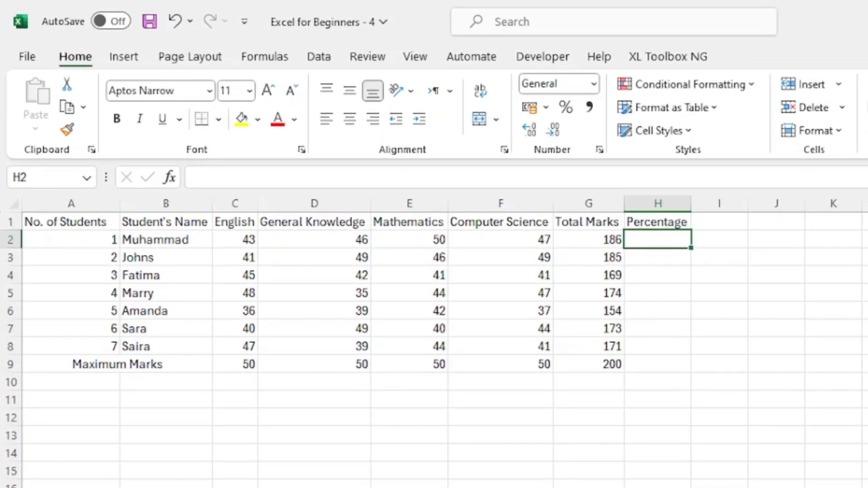
pyautogui.write('=')
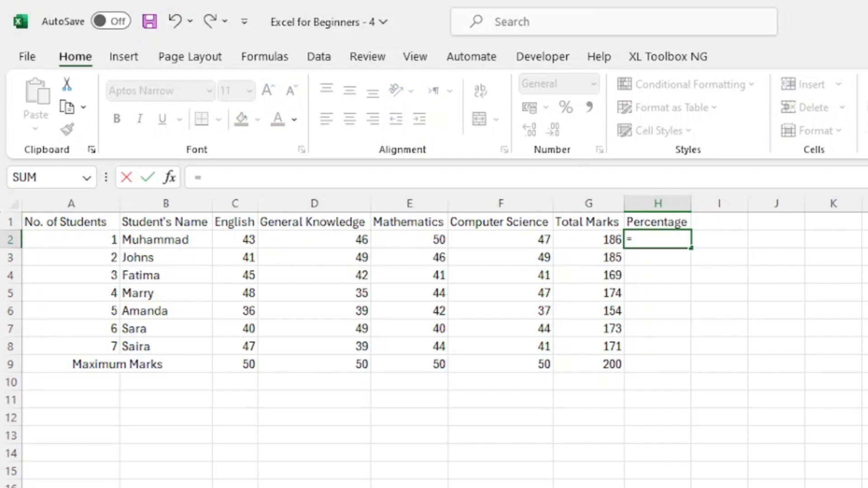
pyautogui.click(587, 239)
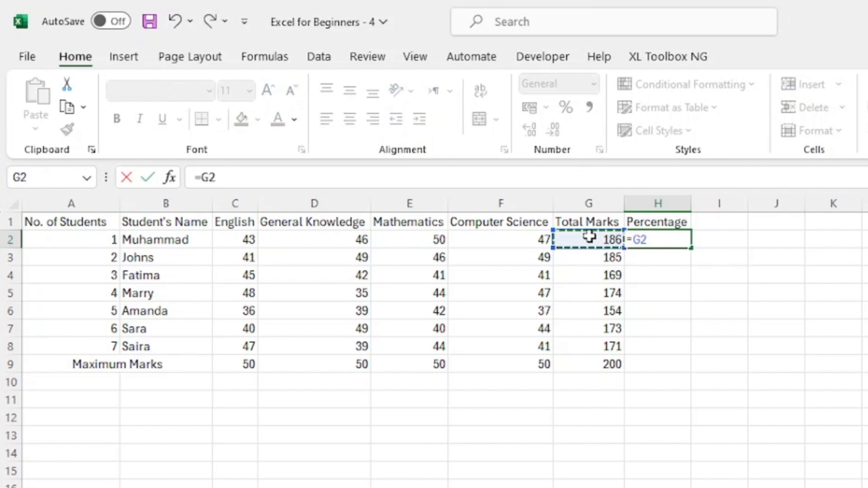
pyautogui.write('/')
pyautogui.click(598, 363)
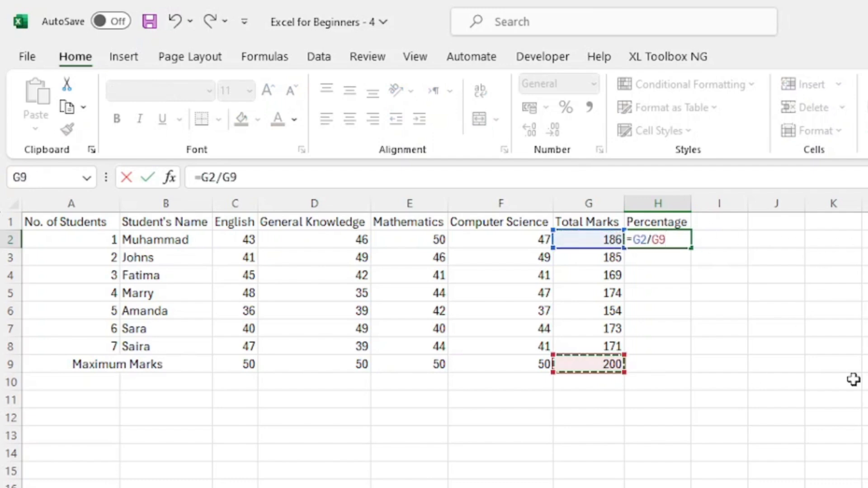
pyautogui.press('Return')
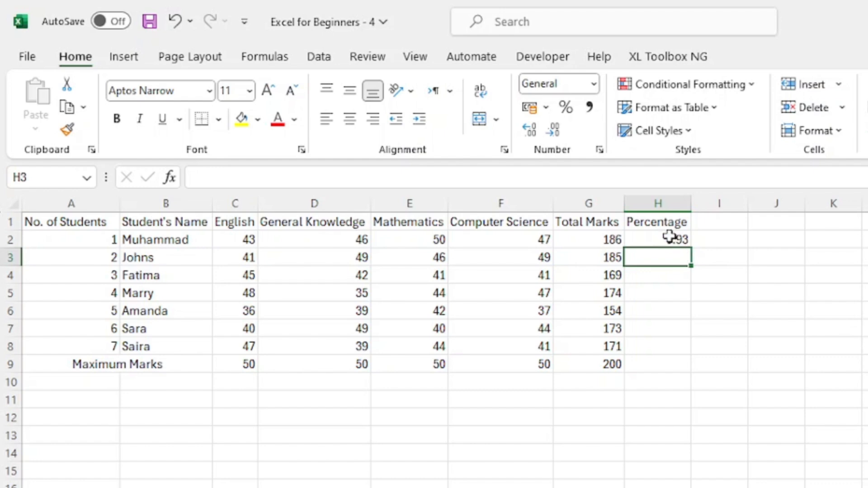
# Try filling the percentage formula from H2 down to H8 with its relative reference, and undo the fill.
pyautogui.click(668, 240)
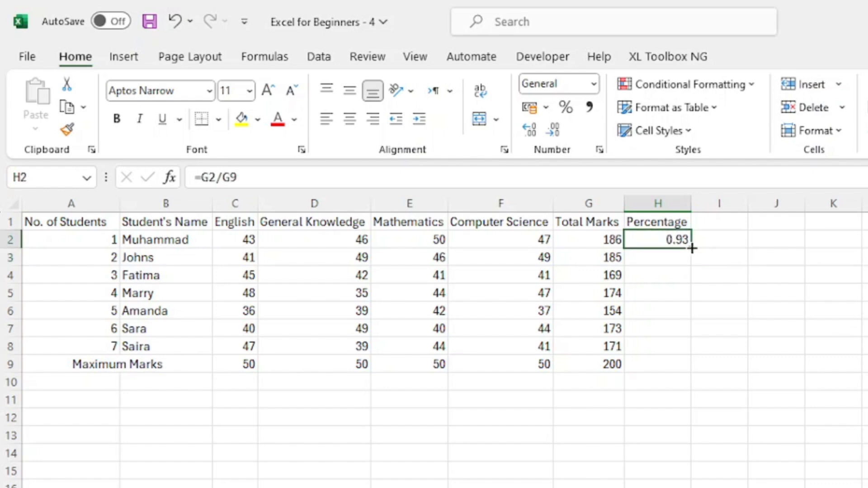
pyautogui.moveTo(692, 247); pyautogui.dragTo(671, 357)
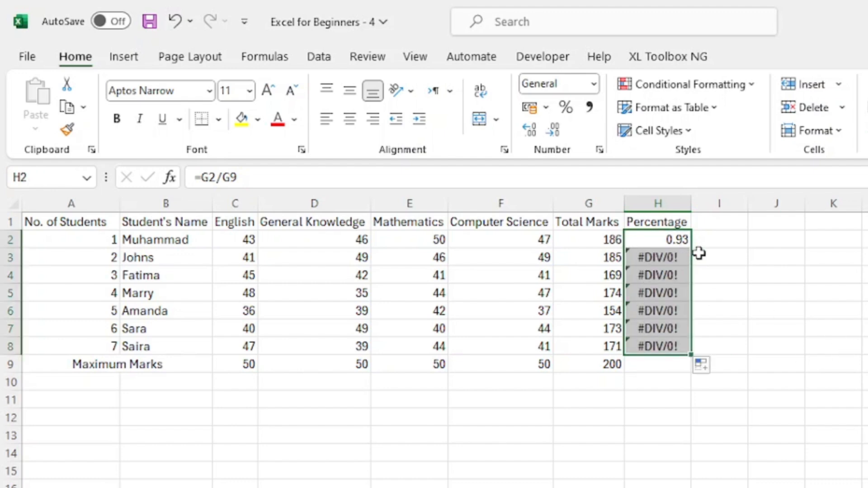
pyautogui.hotkey('ctrl', 'z')
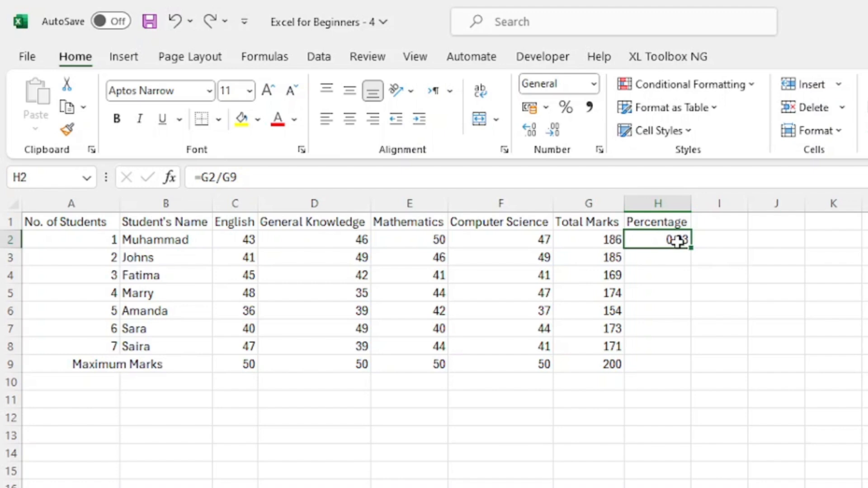
# Make the maximum-marks reference in cell H2 absolute so the formula reads =G2/$G$9.
pyautogui.doubleClick(676, 241)
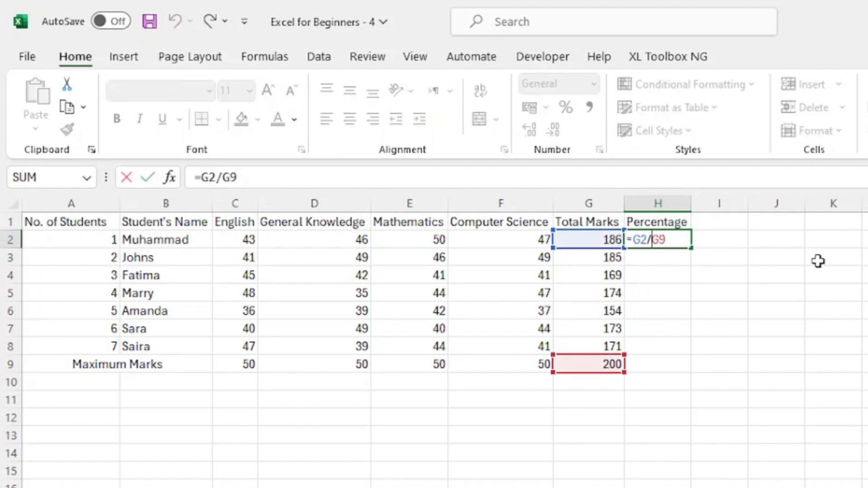
pyautogui.press('Left')
pyautogui.press('Left')
pyautogui.write('$G')
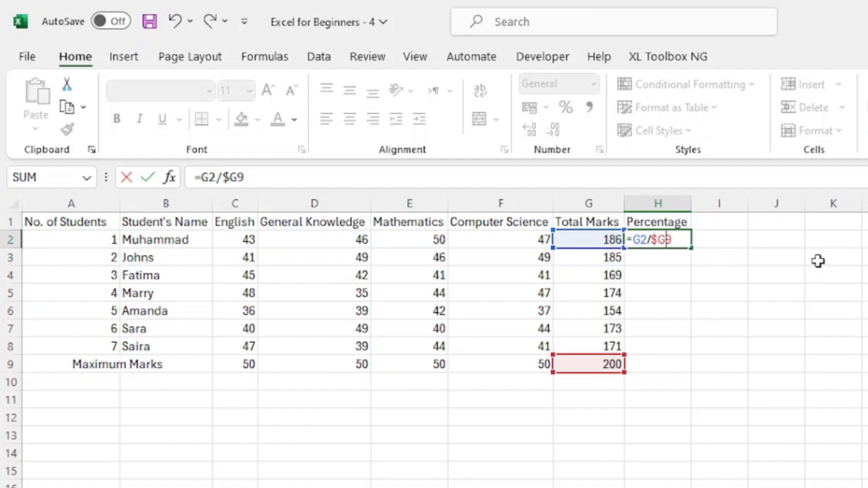
pyautogui.write('$')
pyautogui.press('Return')
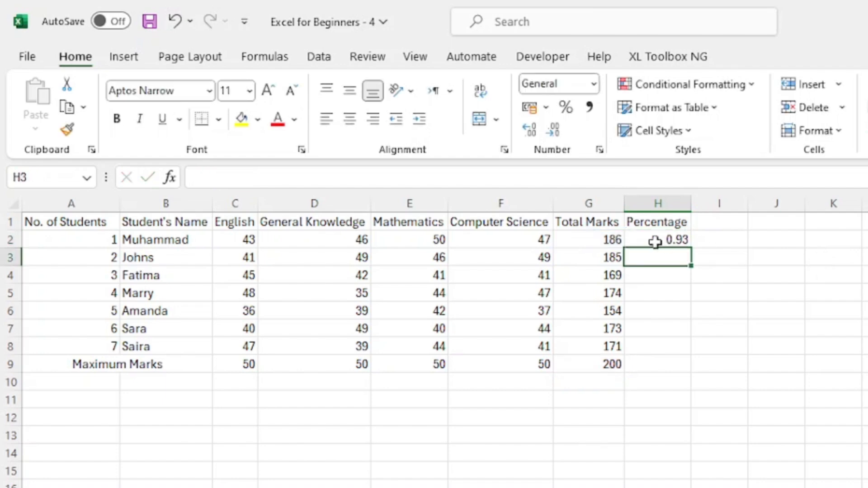
# Fill the percentage formula from H2 down to H8 and apply Percent Style to the filled cells.
pyautogui.click(661, 241)
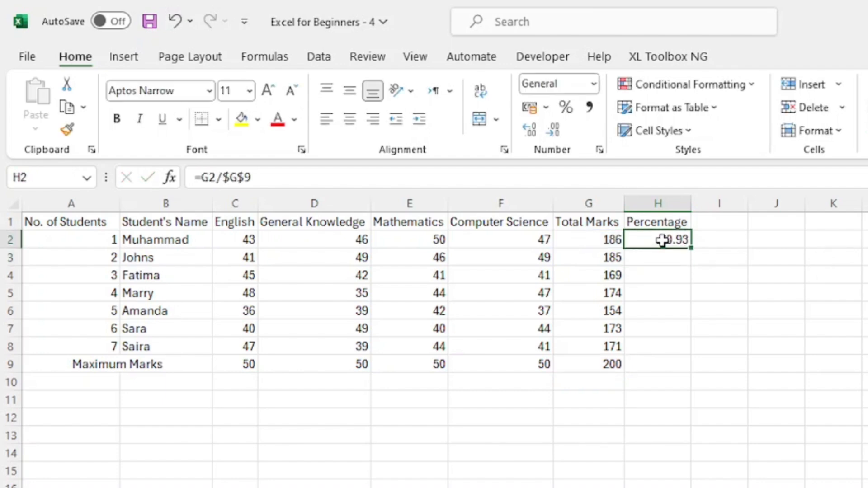
pyautogui.doubleClick(661, 241)
pyautogui.click(668, 274)
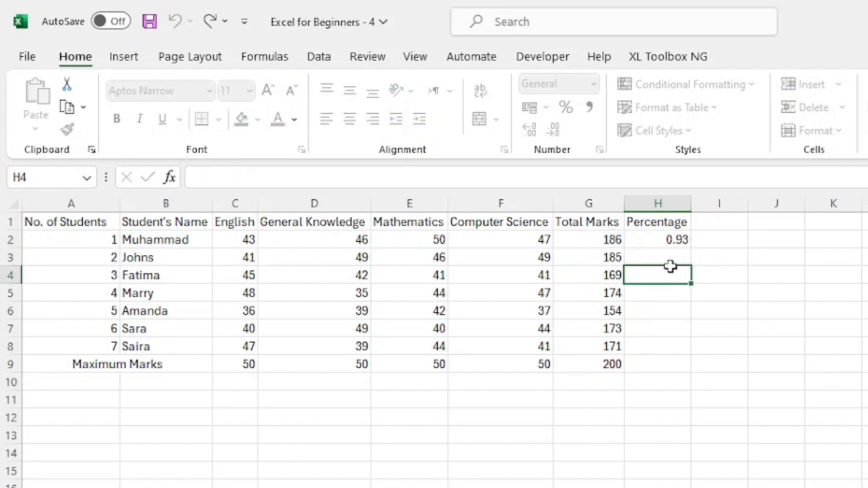
pyautogui.click(676, 242)
pyautogui.moveTo(690, 247); pyautogui.dragTo(672, 350)
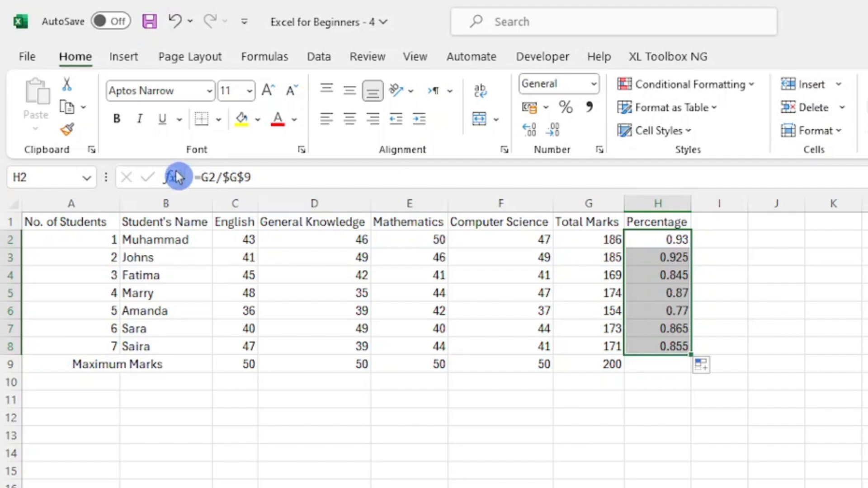
pyautogui.click(568, 114)
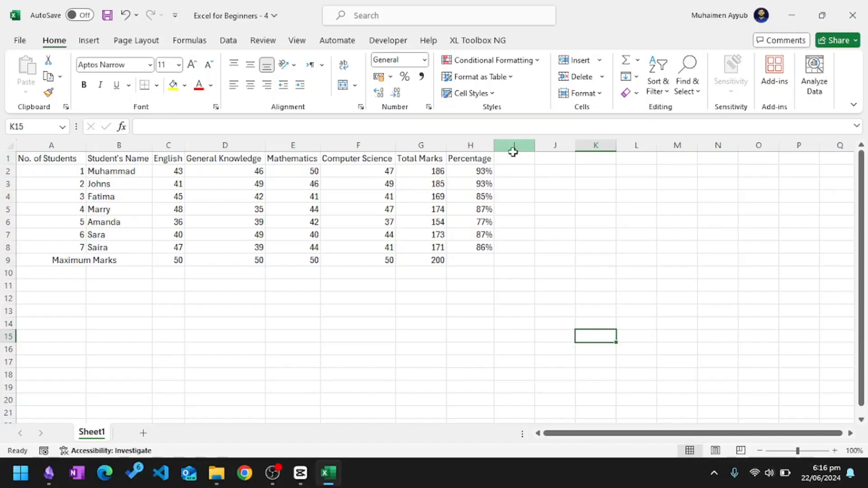
pyautogui.click(549, 156)
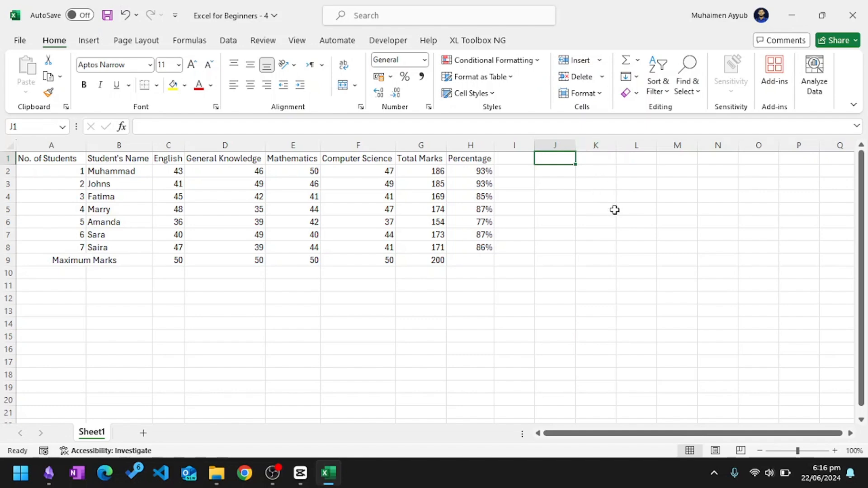
pyautogui.click(514, 145)
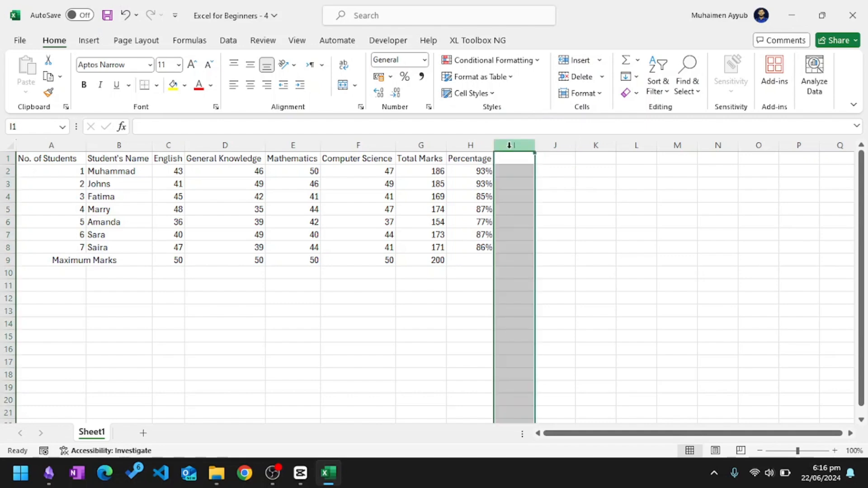
pyautogui.click(561, 170)
pyautogui.click(571, 159)
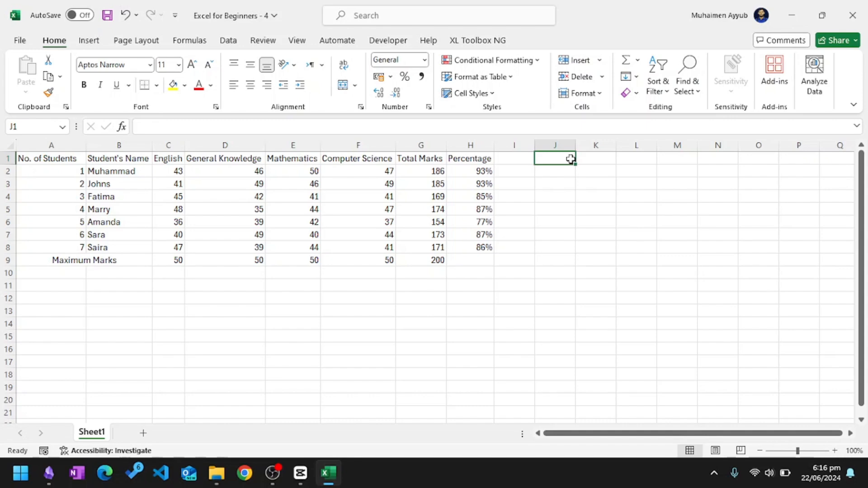
# Add the column heading "Grades" in cell I1.
pyautogui.click(517, 158)
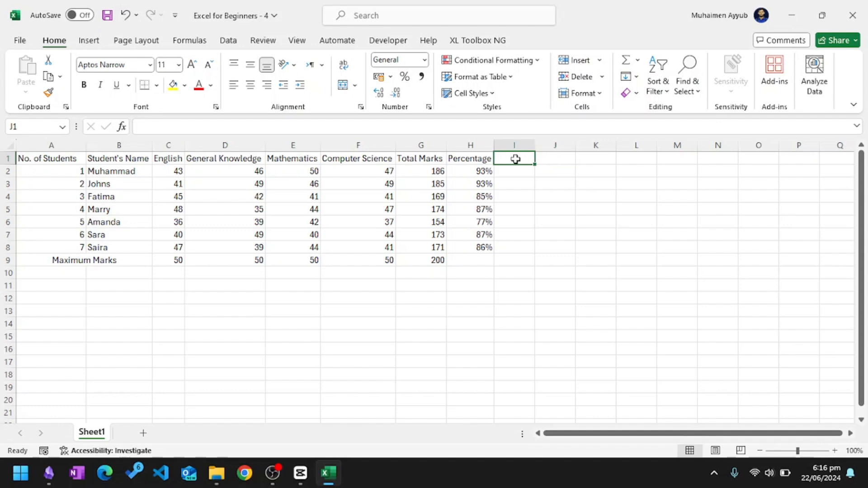
pyautogui.write('Grades')
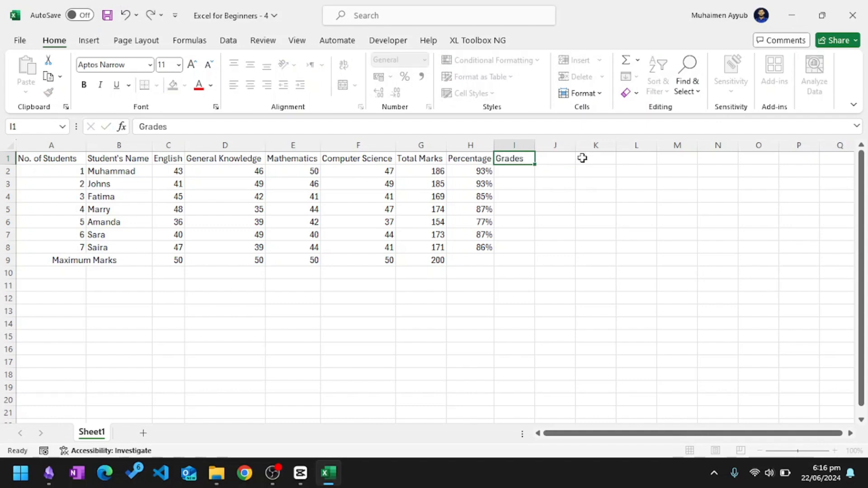
pyautogui.press('Return')
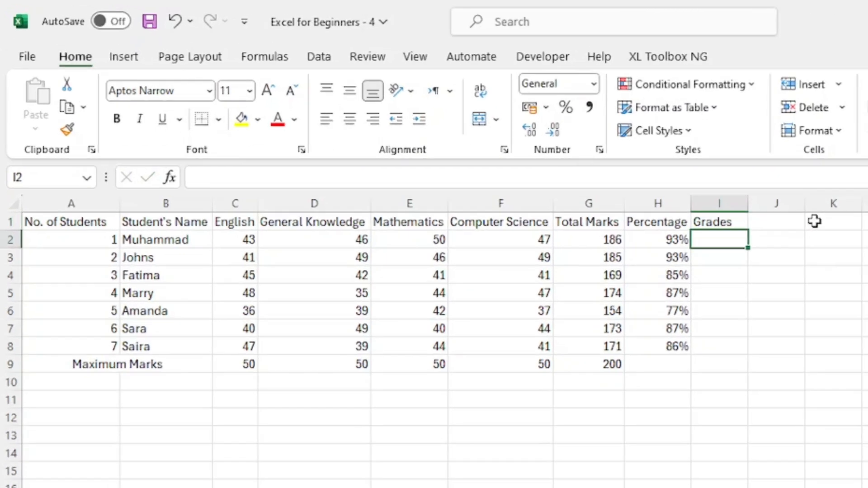
# Begin an IF formula in cell I2 that returns "A+" when h2>90%.
pyautogui.write('=')
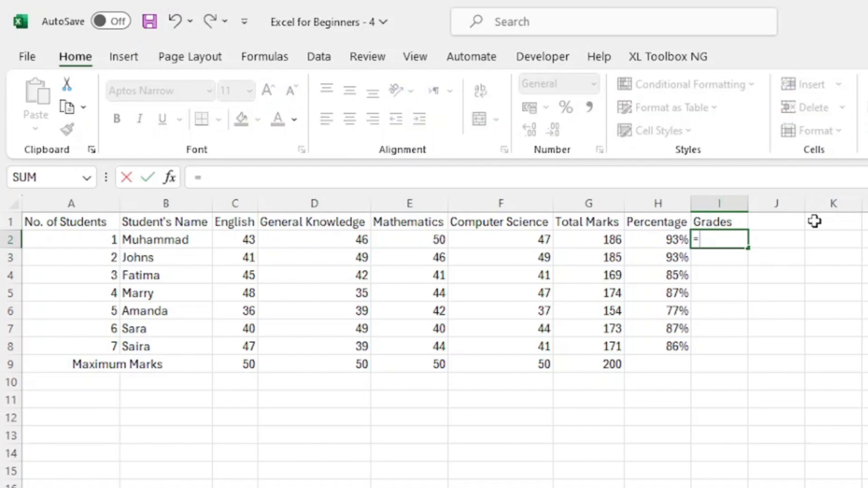
pyautogui.write('IF(')
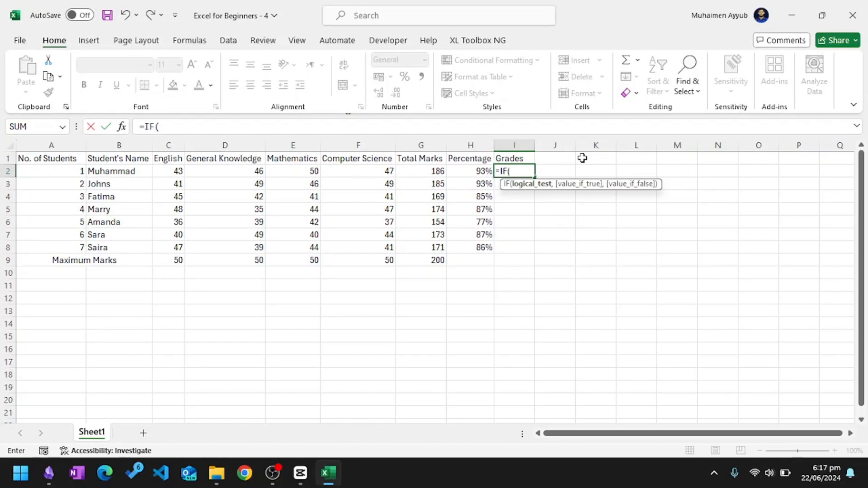
pyautogui.write('h2')
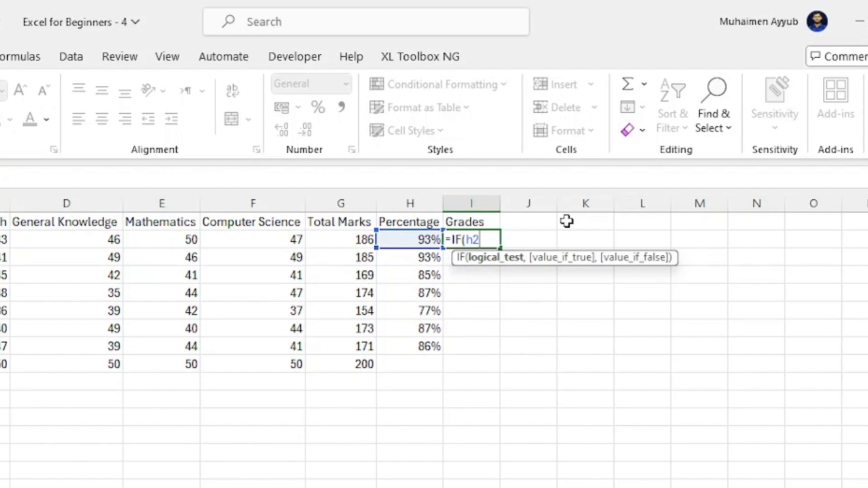
pyautogui.write('>90%,')
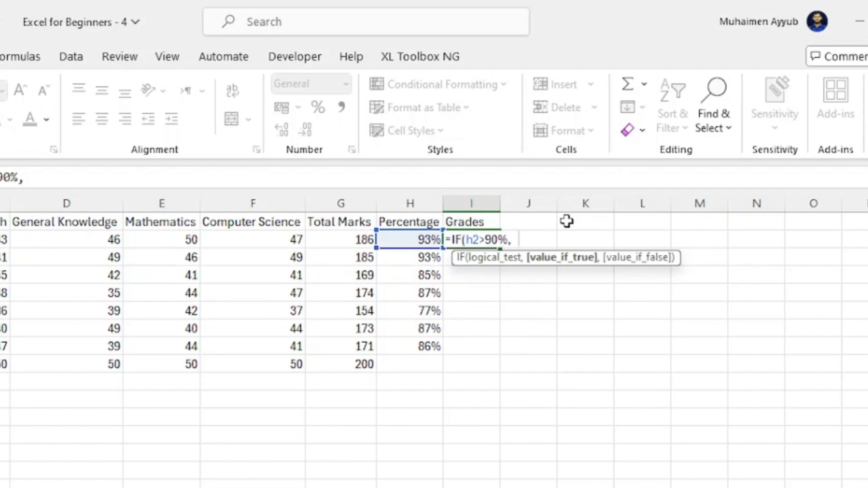
pyautogui.write(' "A+", if')
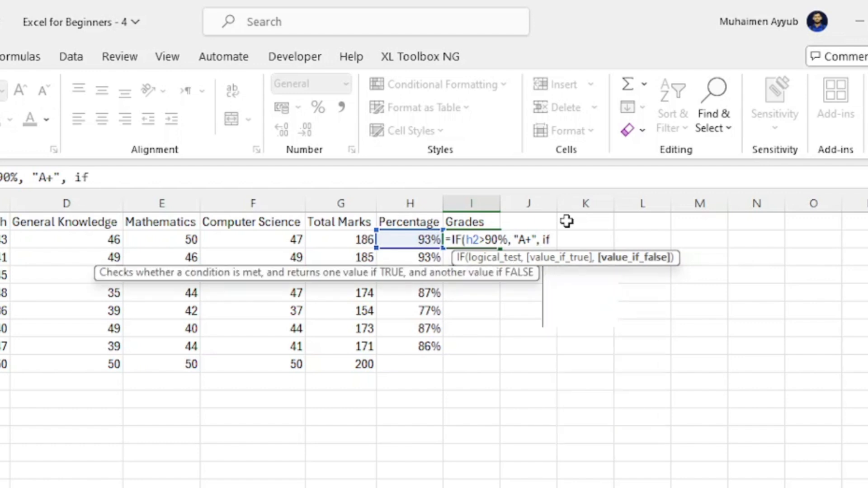
# Nest a second IF in the I2 grade formula that returns "A" when h2>80%.
pyautogui.press('Tab')
pyautogui.write('h2>')
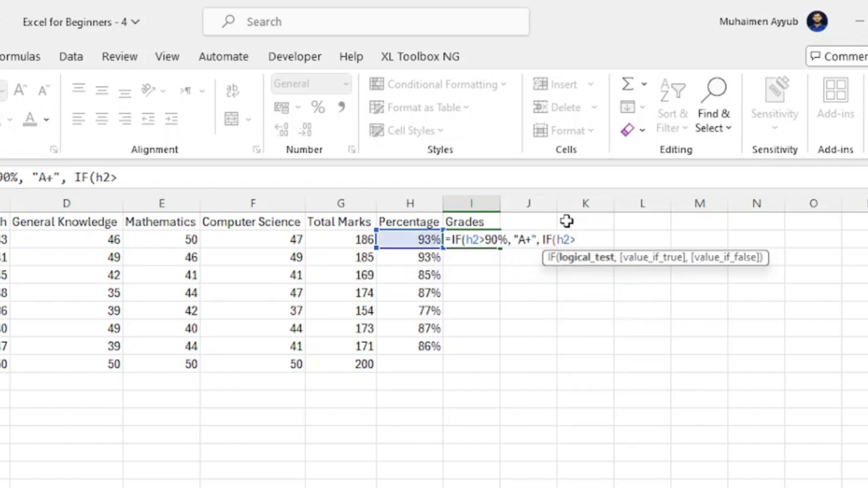
pyautogui.write('80')
pyautogui.write('%,')
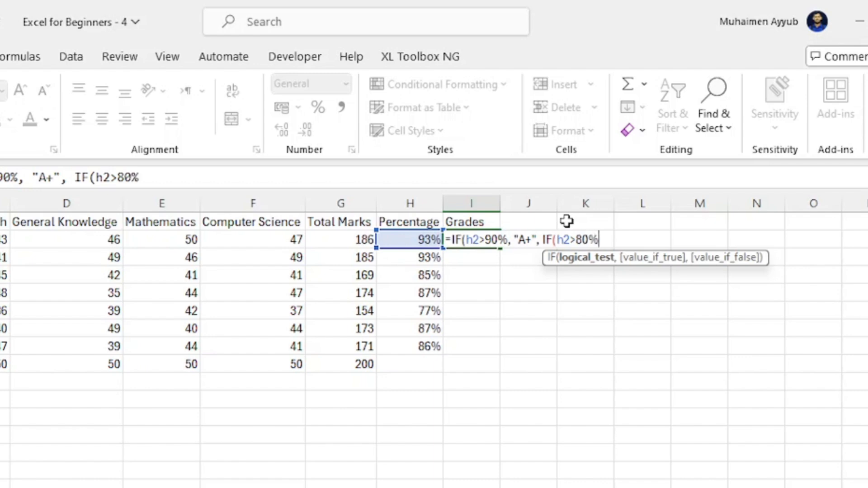
pyautogui.write(' "A",')
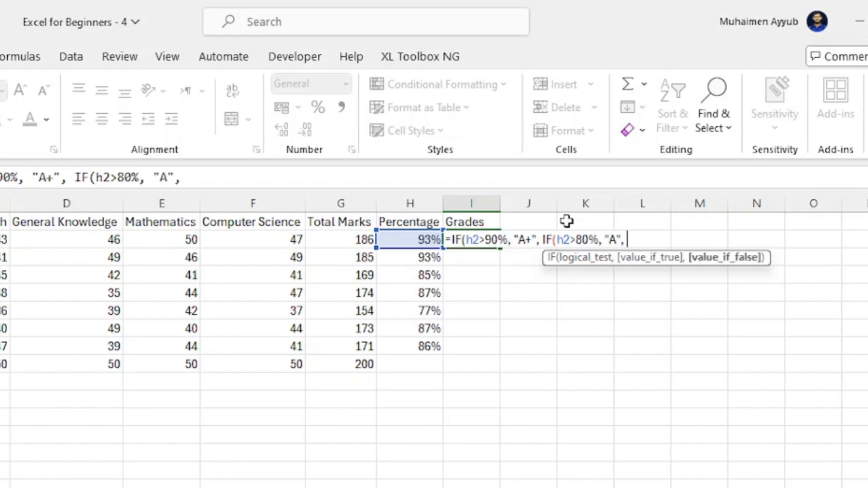
pyautogui.write(' if')
# Nest a third IF returning "B" when h2>70%, close all three brackets and commit the I2 grade formula.
pyautogui.press('Tab')
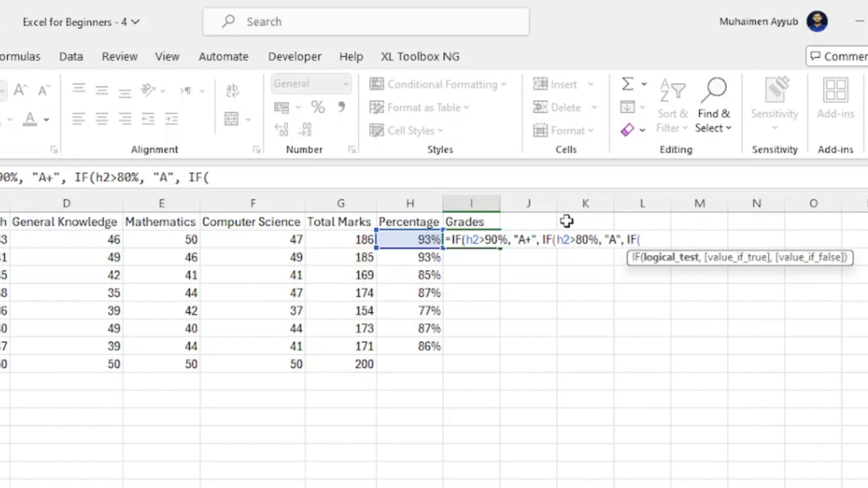
pyautogui.write('h2>')
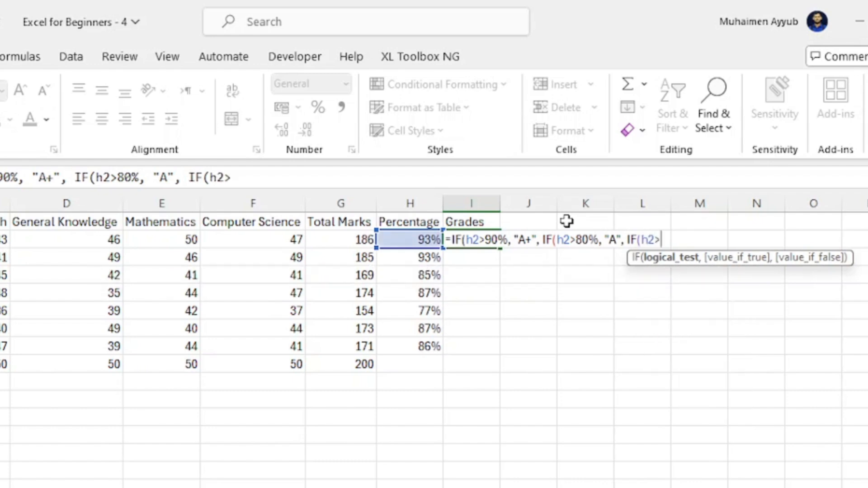
pyautogui.write('70%')
pyautogui.write(', ')
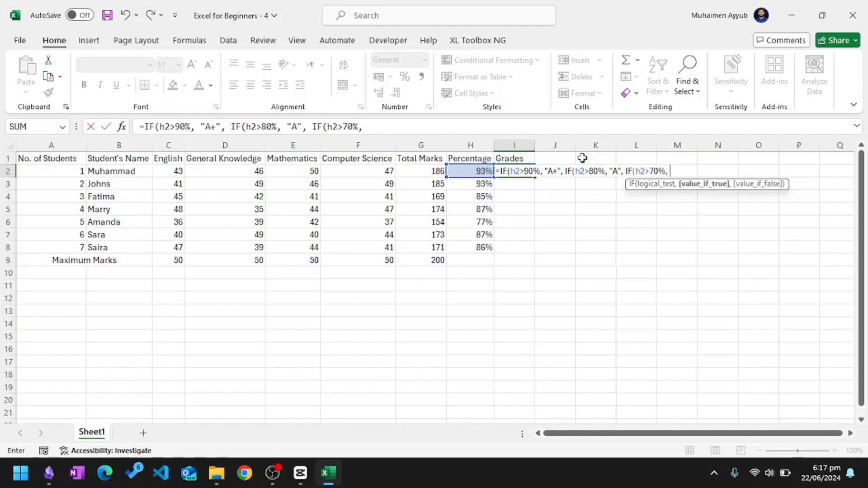
pyautogui.write('"B")))')
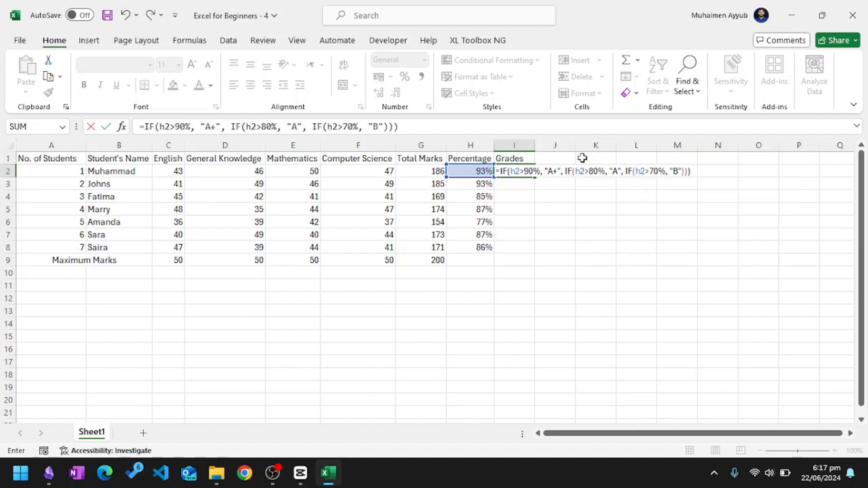
pyautogui.press('Return')
# Fill the nested IF grade formula from cell I2 down to I8.
pyautogui.click(504, 170)
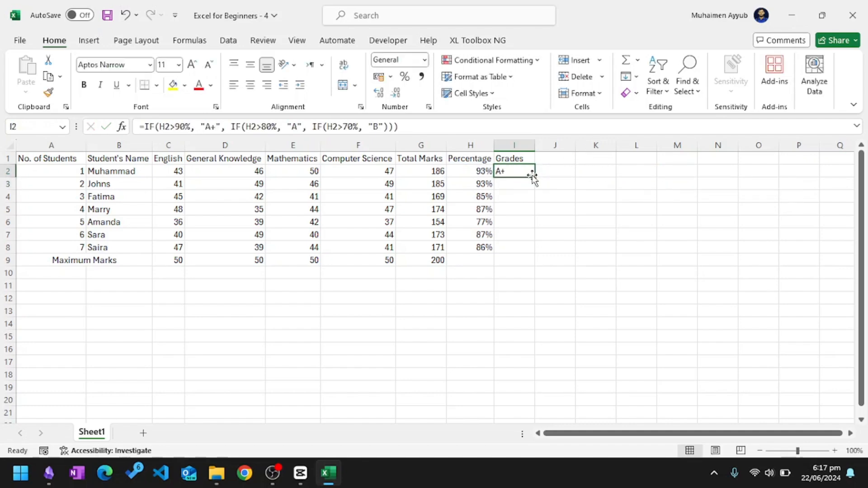
pyautogui.moveTo(535, 177); pyautogui.dragTo(534, 254)
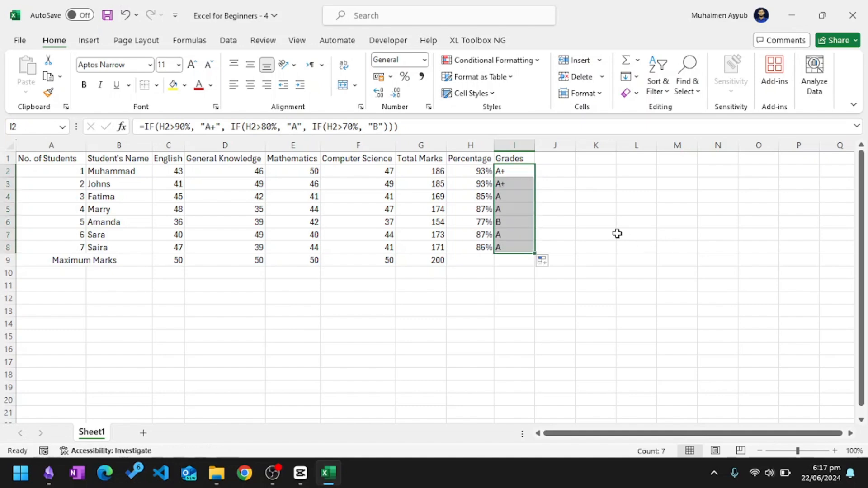
pyautogui.click(597, 211)
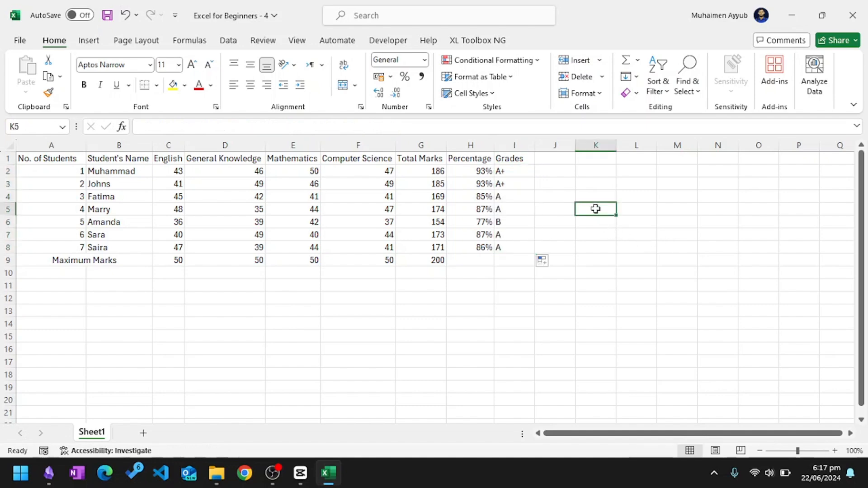